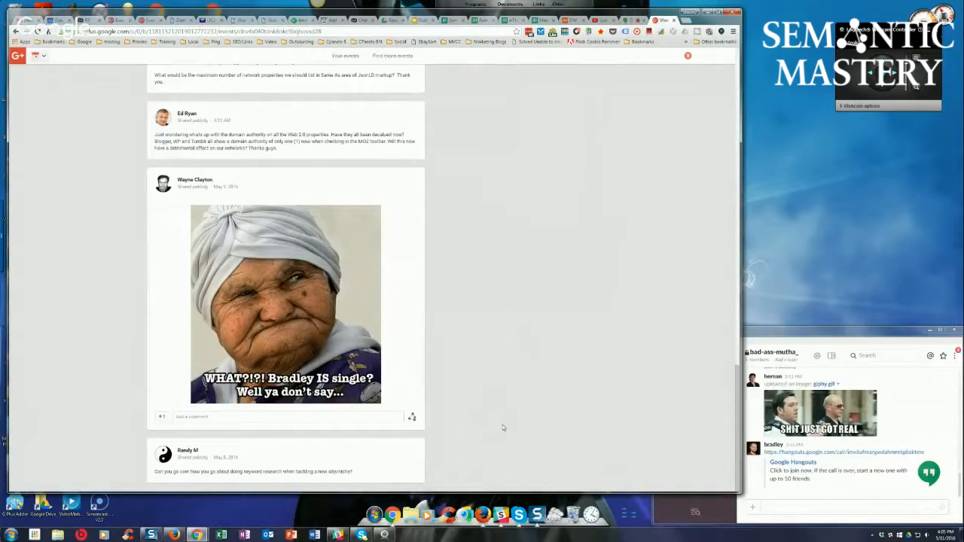
Load keywordsuggest.io in a new browser tab to reach the free video training opt-in page.
{"action": "key", "text": "ctrl+t"}
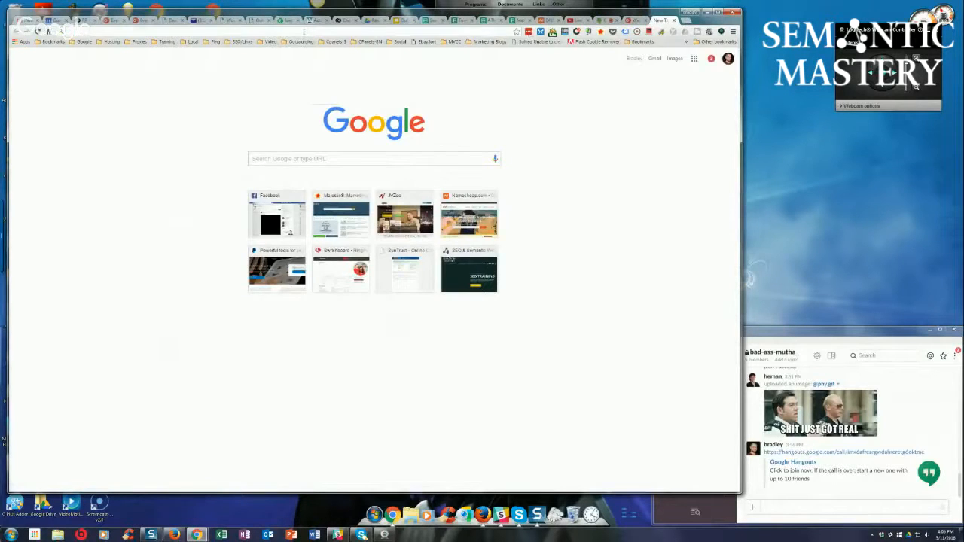
{"action": "type", "text": "k"}
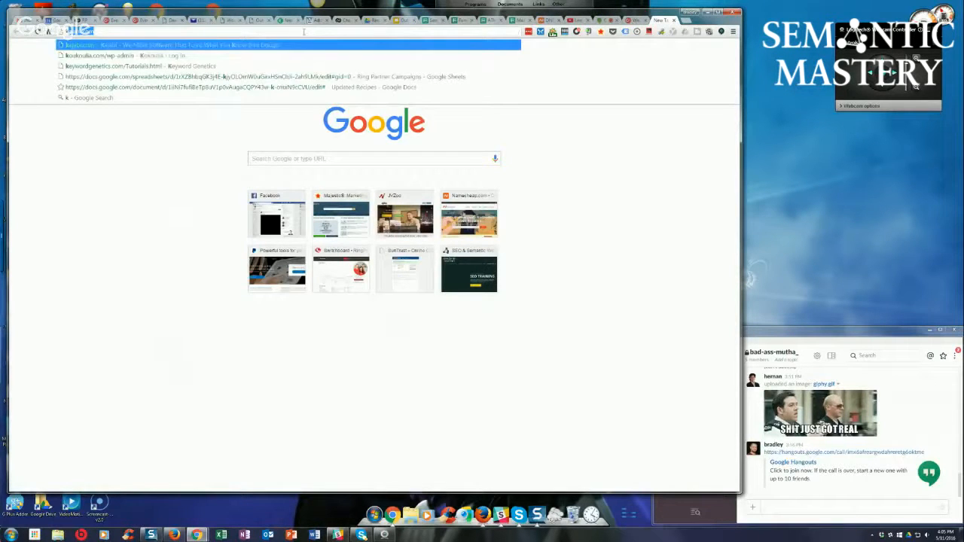
{"action": "type", "text": "eywordsuggest"}
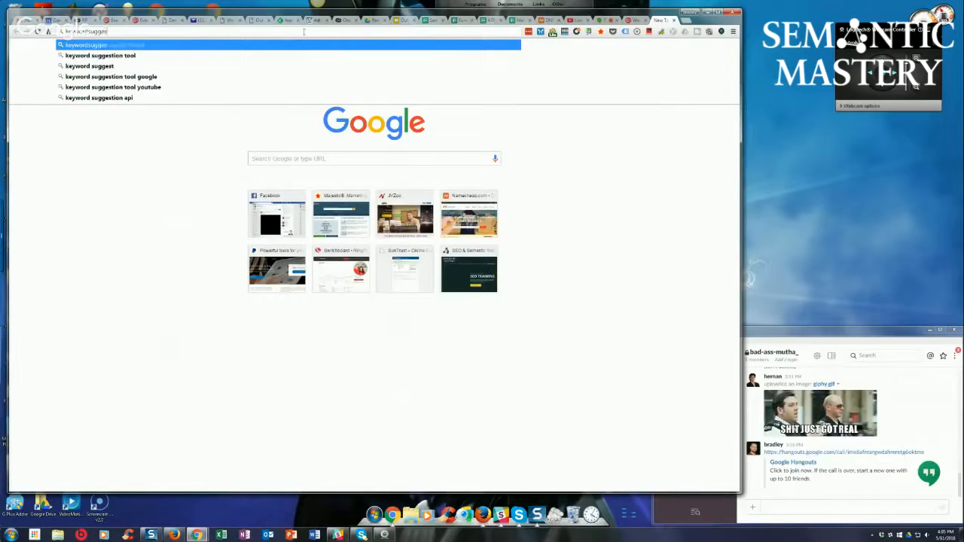
{"action": "type", "text": ".io"}
{"action": "key", "text": "Return"}
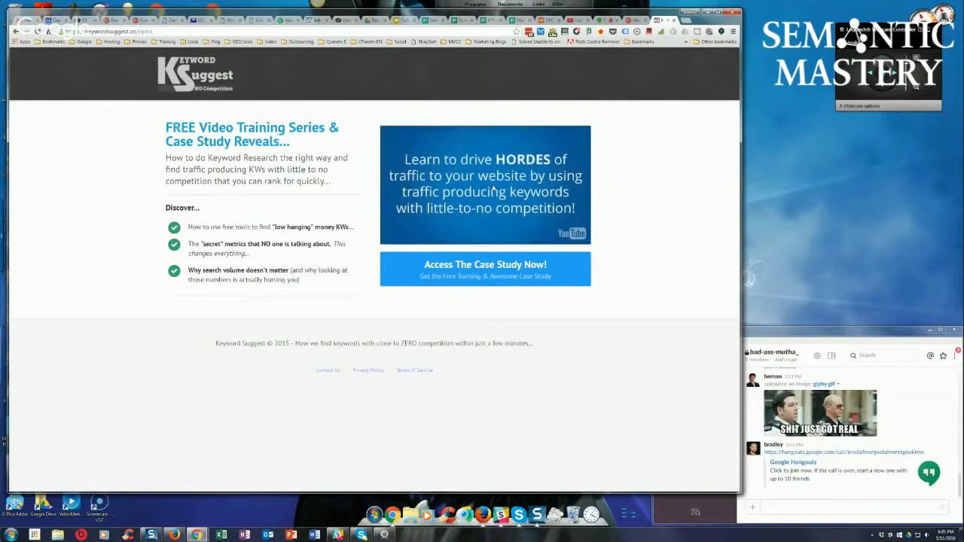
Dismiss the sign-up popup and copy the Keyword Suggest opt-in page's web address.
{"action": "left_click", "coordinate": [494, 190]}
{"action": "left_click", "coordinate": [508, 90]}
{"action": "left_click", "coordinate": [113, 31]}
{"action": "right_click", "coordinate": [226, 34]}
{"action": "left_click", "coordinate": [241, 59]}
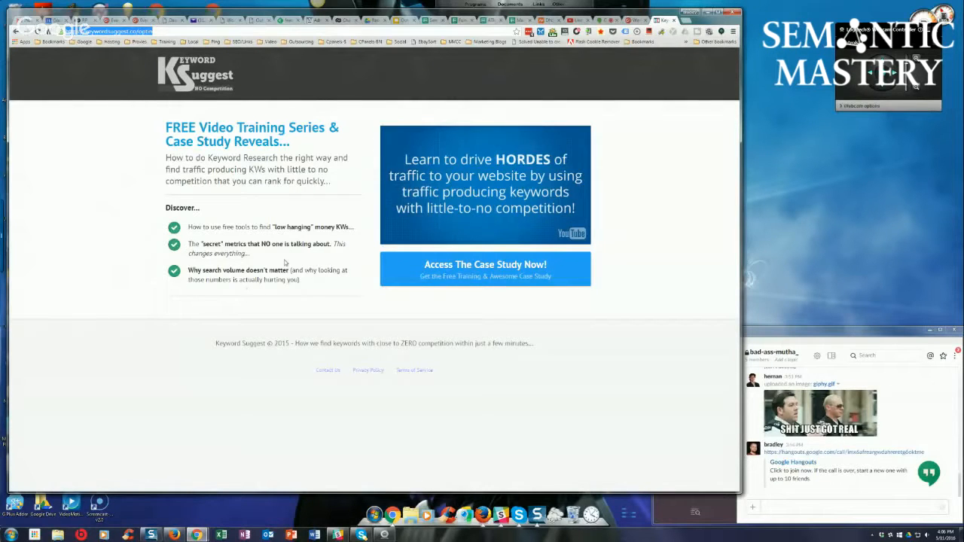
Draft an event comment 'Keyword Research Training:' with the pasted keywordsuggest.co/optin link.
{"action": "left_click", "coordinate": [637, 21]}
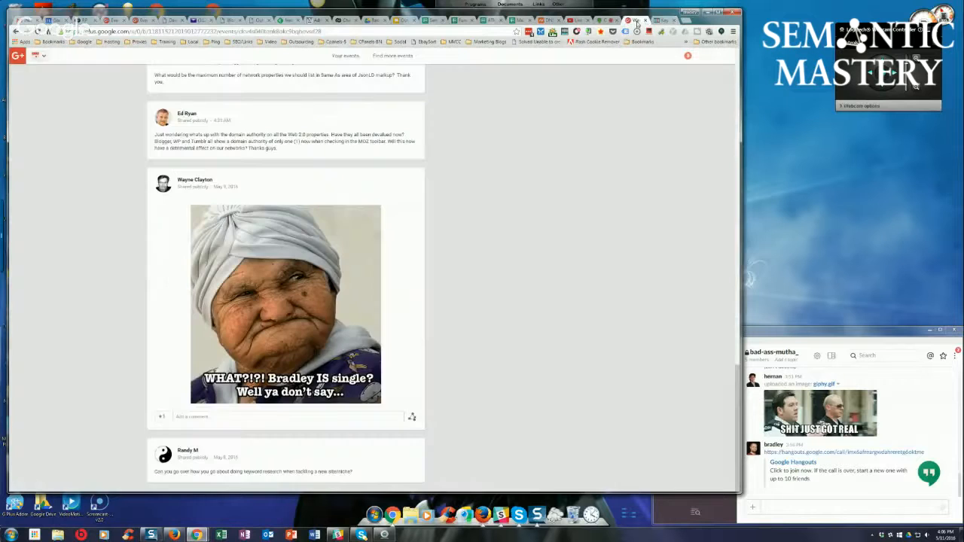
{"action": "scroll", "coordinate": [566, 357], "scroll_direction": "up", "scroll_amount": 10}
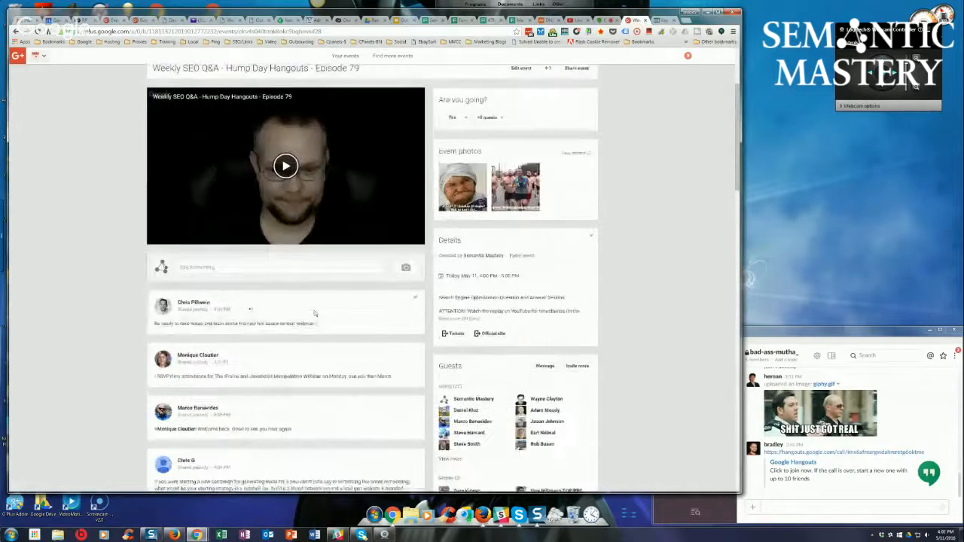
{"action": "left_click", "coordinate": [259, 270]}
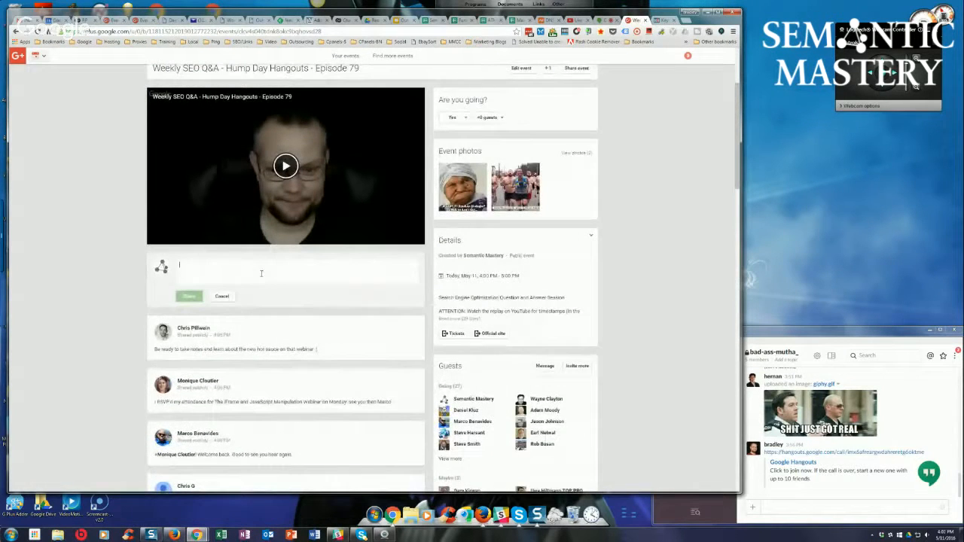
{"action": "type", "text": "Key"}
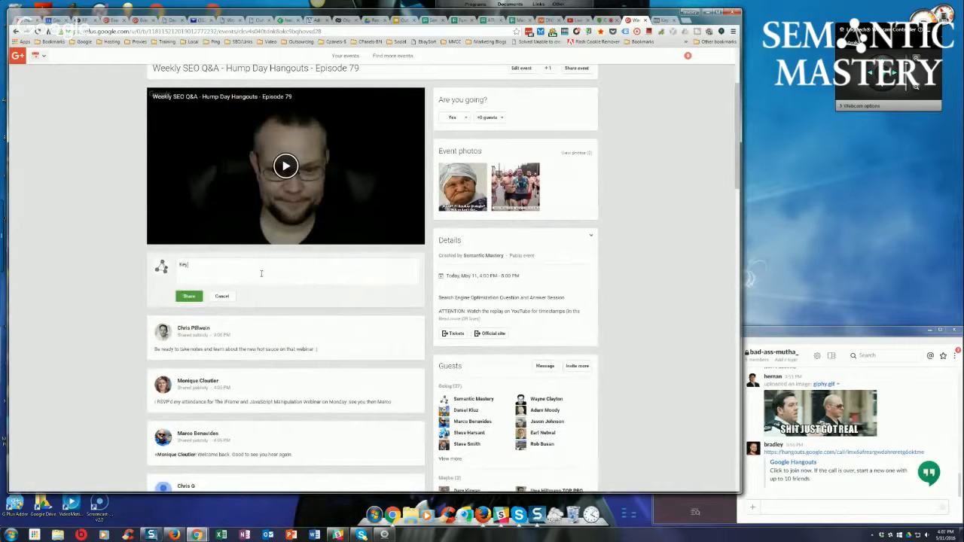
{"action": "type", "text": "word"}
{"action": "type", "text": " Resea"}
{"action": "type", "text": "h Training :)"}
{"action": "type", "text": "https://keywordsuggest.co/optin"}
Post the training link comment to the Hump Day Hangouts event page.
{"action": "left_click", "coordinate": [189, 296]}
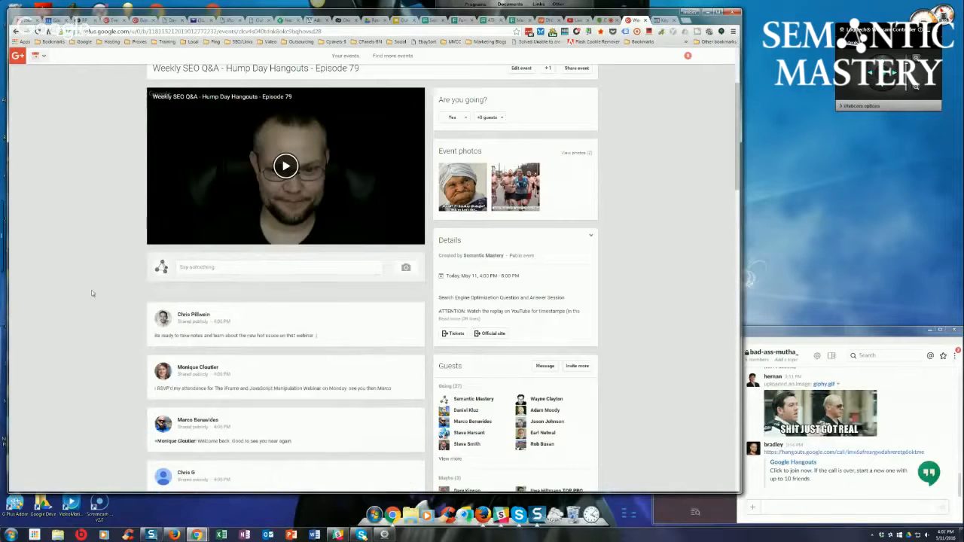
{"action": "scroll", "coordinate": [91, 290], "scroll_direction": "down", "scroll_amount": 3}
{"action": "scroll", "coordinate": [91, 290], "scroll_direction": "down", "scroll_amount": 3}
{"action": "scroll", "coordinate": [91, 290], "scroll_direction": "down", "scroll_amount": 5}
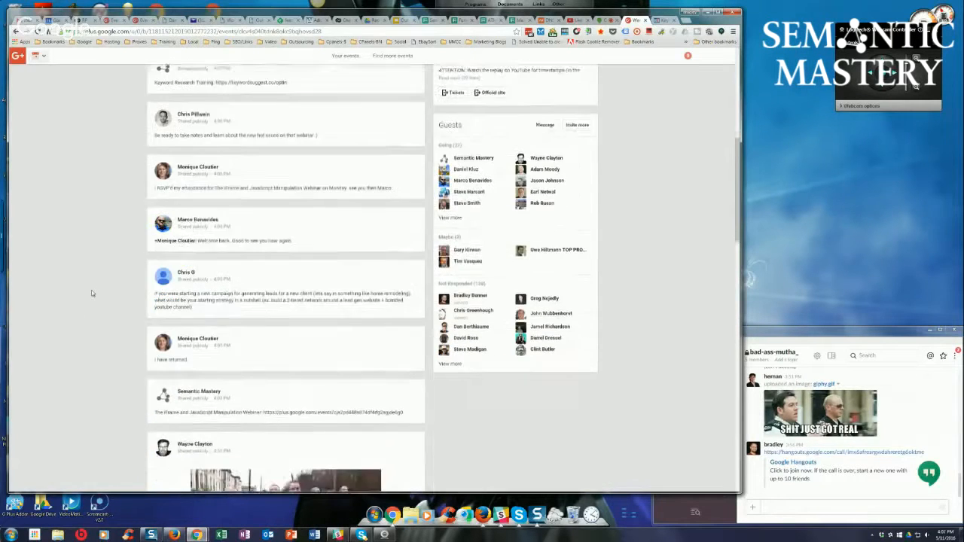
{"action": "scroll", "coordinate": [91, 289], "scroll_direction": "down", "scroll_amount": 5}
{"action": "scroll", "coordinate": [91, 290], "scroll_direction": "down", "scroll_amount": 5}
{"action": "scroll", "coordinate": [91, 289], "scroll_direction": "down", "scroll_amount": 5}
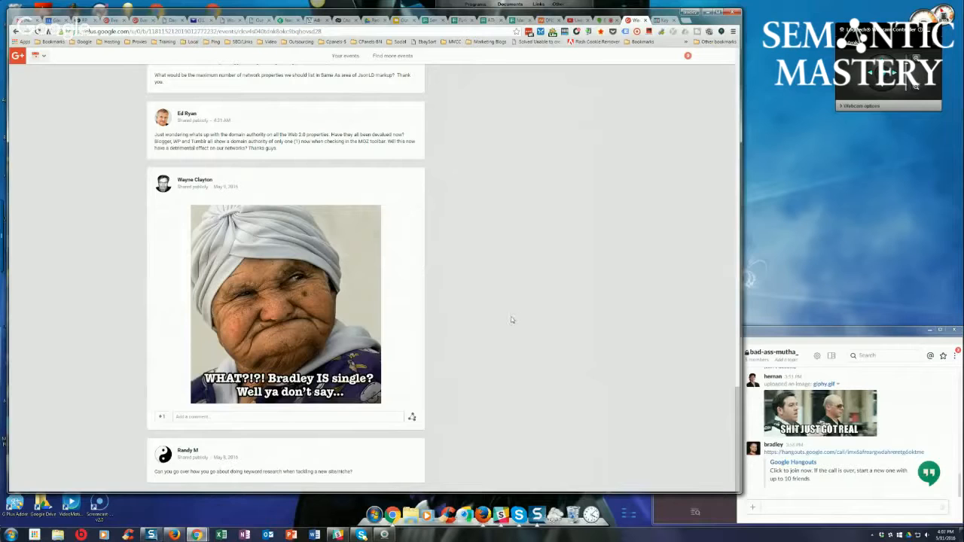
{"action": "scroll", "coordinate": [510, 319], "scroll_direction": "up", "scroll_amount": 1}
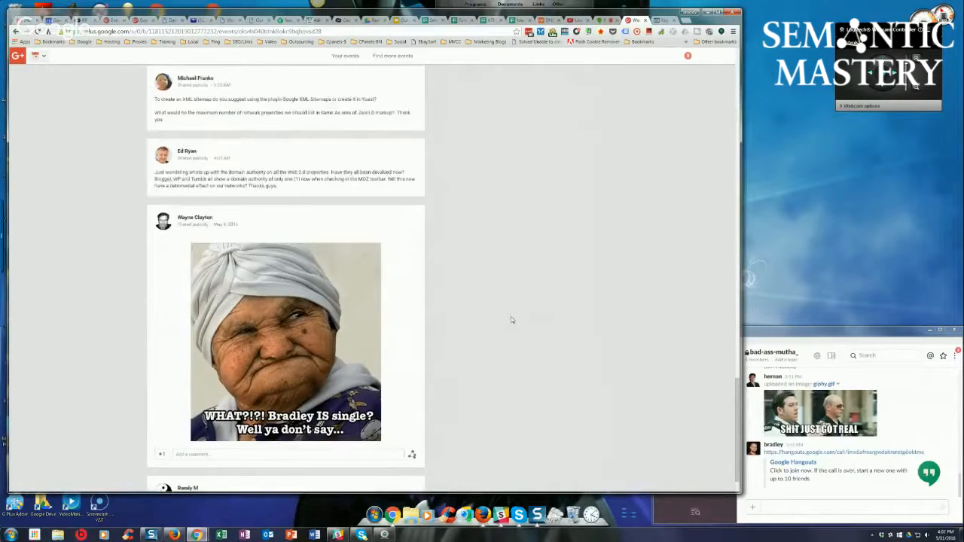
{"action": "scroll", "coordinate": [510, 319], "scroll_direction": "down", "scroll_amount": 1}
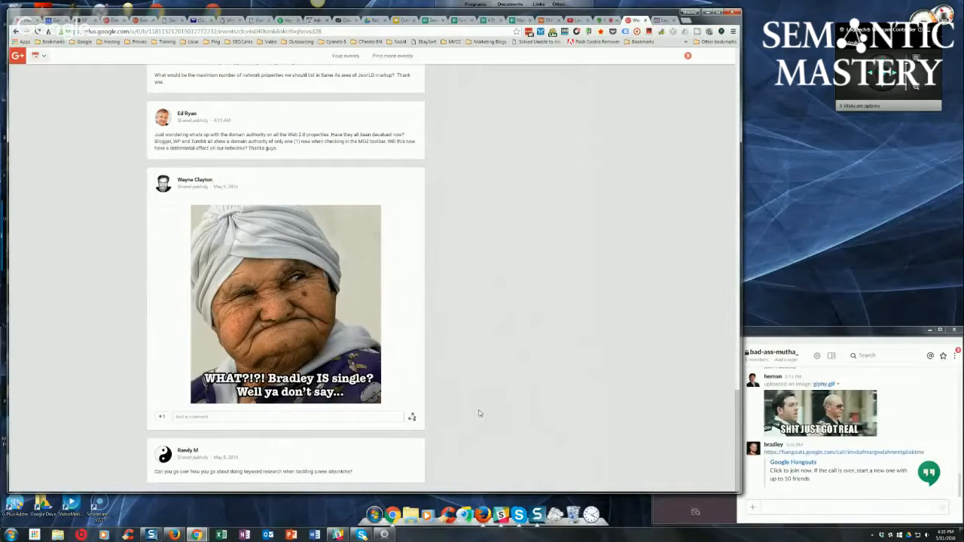
{"action": "scroll", "coordinate": [562, 431], "scroll_direction": "up", "scroll_amount": 1}
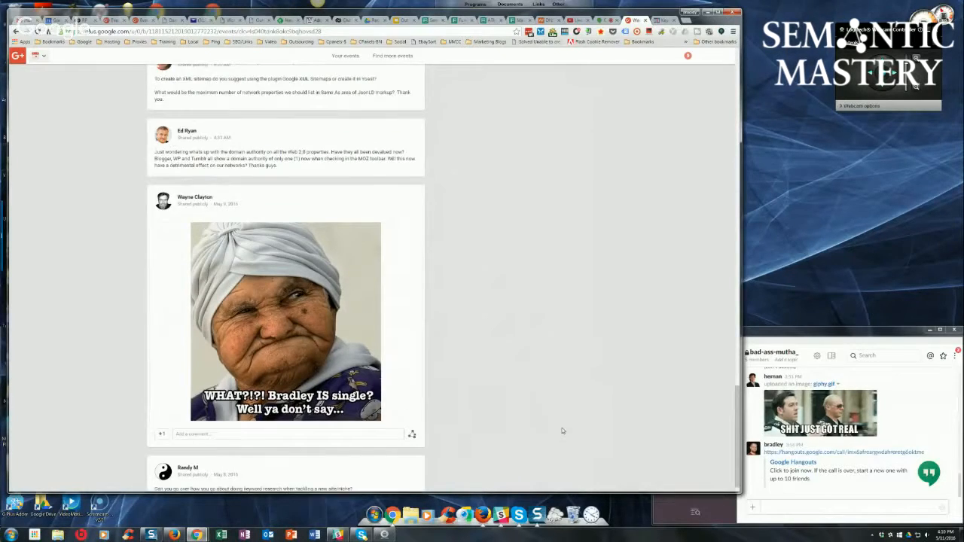
{"action": "scroll", "coordinate": [561, 431], "scroll_direction": "up", "scroll_amount": 2}
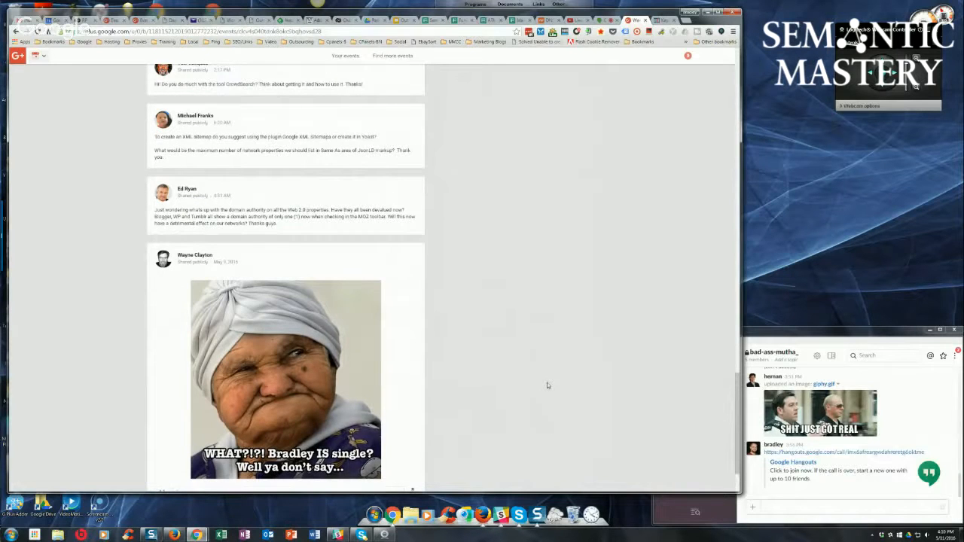
{"action": "scroll", "coordinate": [547, 385], "scroll_direction": "down", "scroll_amount": 3}
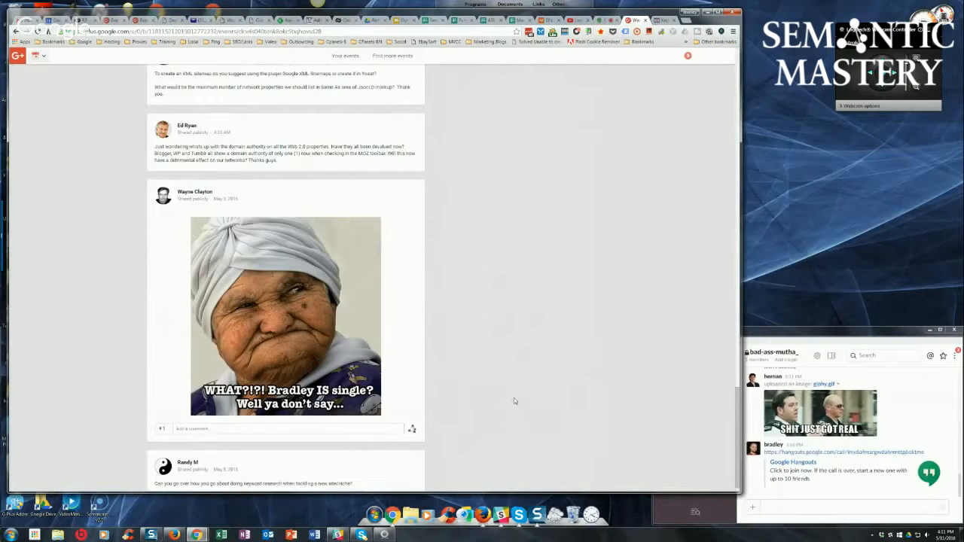
{"action": "scroll", "coordinate": [513, 401], "scroll_direction": "up", "scroll_amount": 2}
{"action": "scroll", "coordinate": [548, 415], "scroll_direction": "up", "scroll_amount": 1}
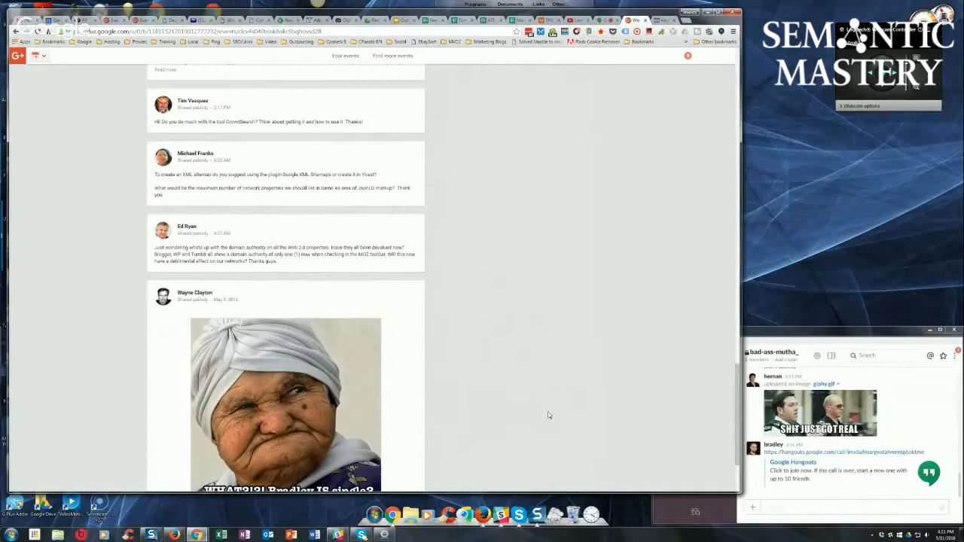
{"action": "scroll", "coordinate": [548, 414], "scroll_direction": "up", "scroll_amount": 3}
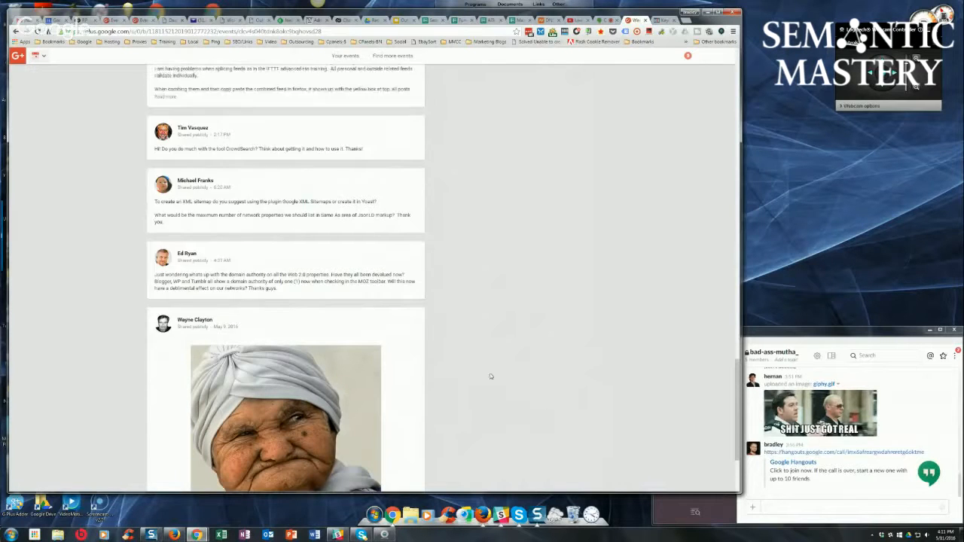
{"action": "scroll", "coordinate": [488, 405], "scroll_direction": "up", "scroll_amount": 3}
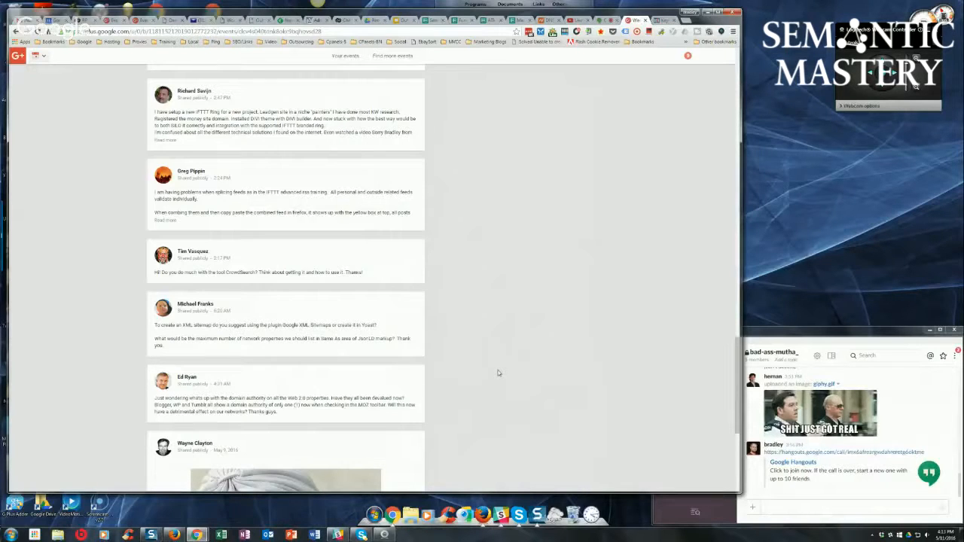
{"action": "scroll", "coordinate": [498, 373], "scroll_direction": "down", "scroll_amount": 3}
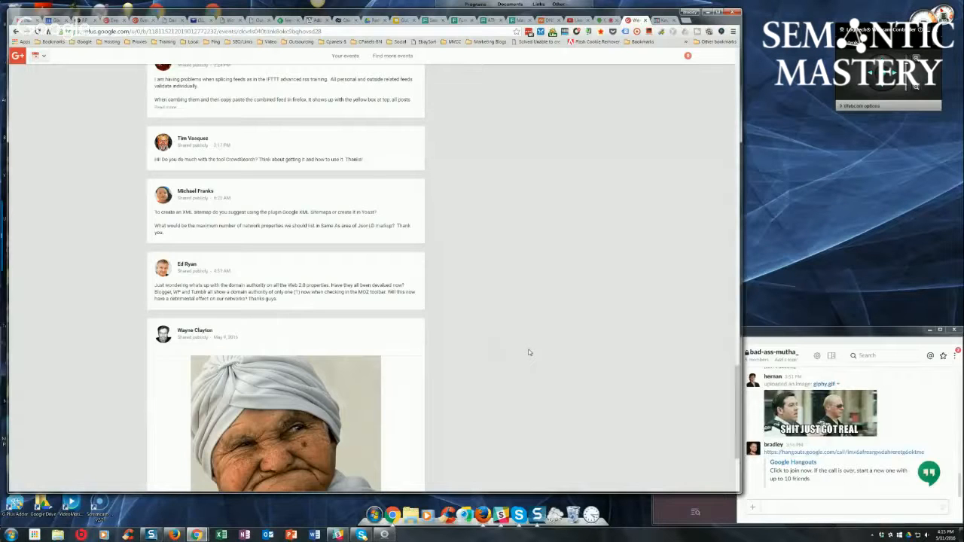
{"action": "scroll", "coordinate": [527, 351], "scroll_direction": "up", "scroll_amount": 1}
{"action": "scroll", "coordinate": [528, 351], "scroll_direction": "up", "scroll_amount": 1}
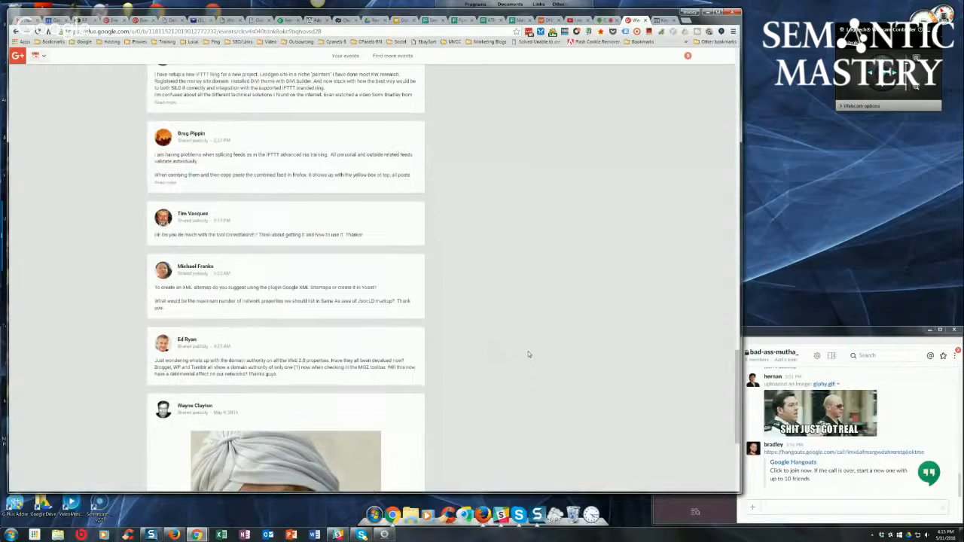